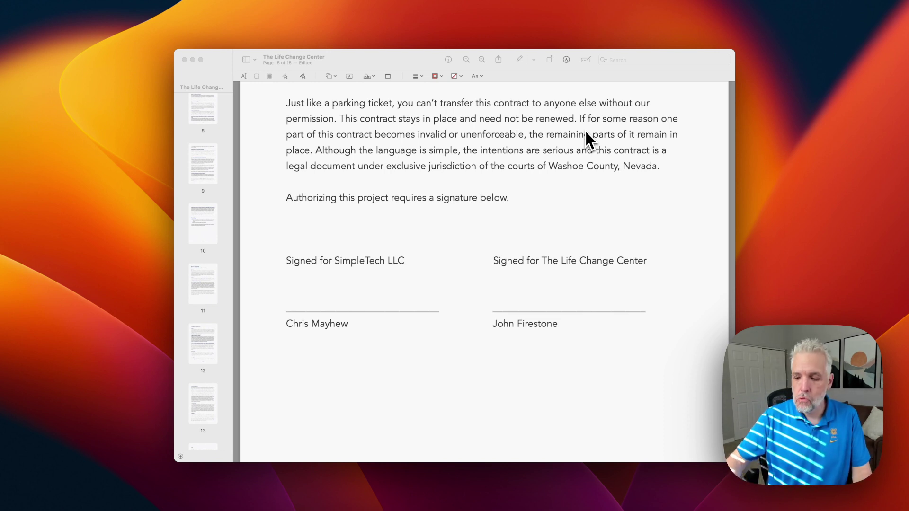
- Draw a new handwritten signature on the trackpad via Sign > Create Signature and save it
click(566, 59)
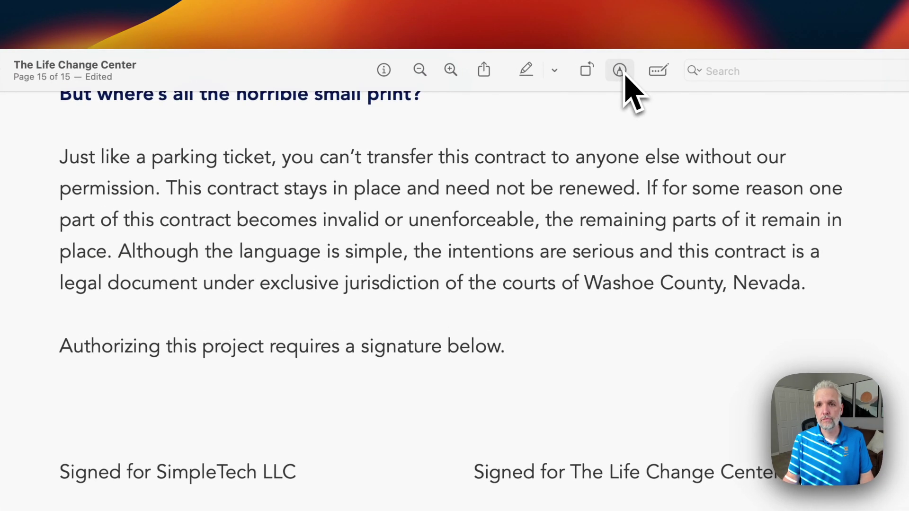
click(628, 78)
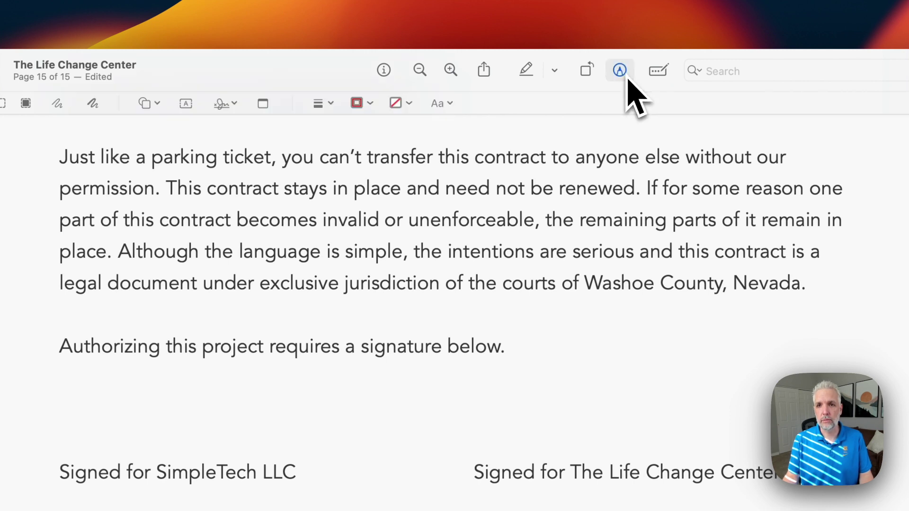
click(232, 105)
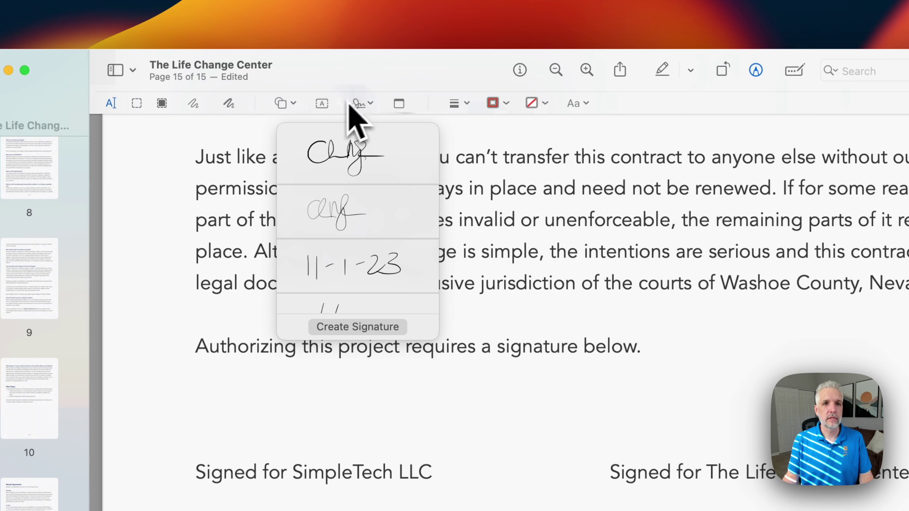
click(359, 328)
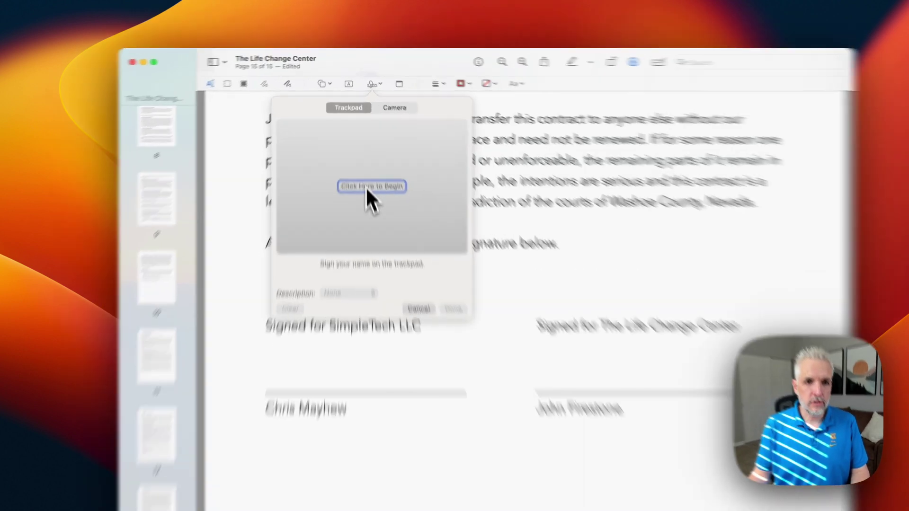
click(378, 155)
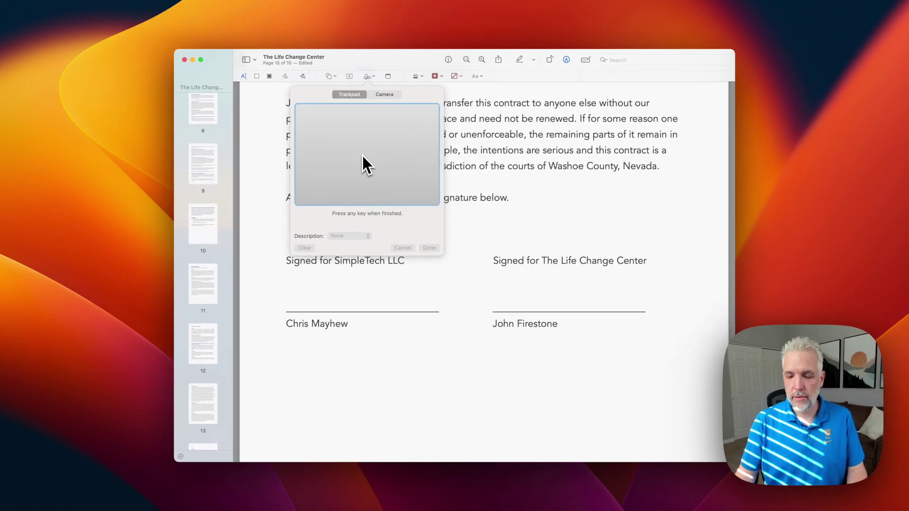
drag(317, 116, 405, 127)
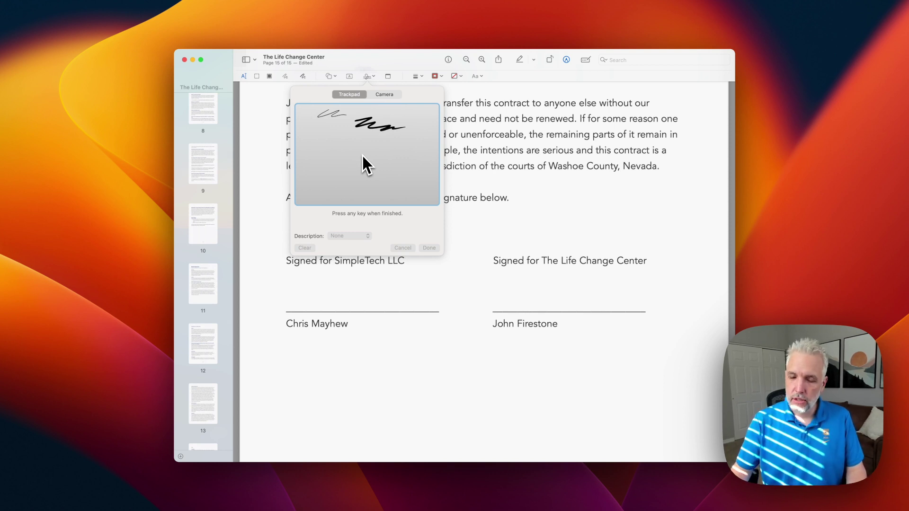
mouse_move(334, 132)
mouse_down()
mouse_move(314, 135)
mouse_move(355, 161)
mouse_move(385, 164)
mouse_move(366, 177)
mouse_up()
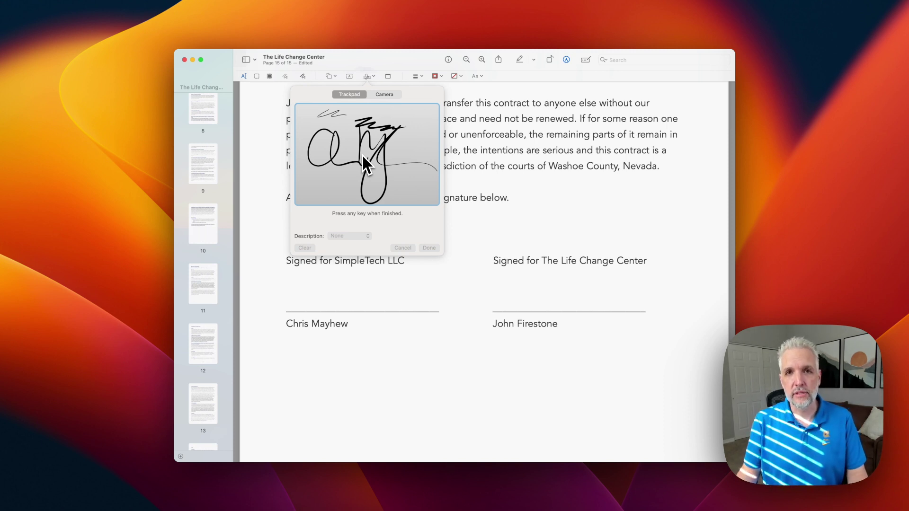
key(Return)
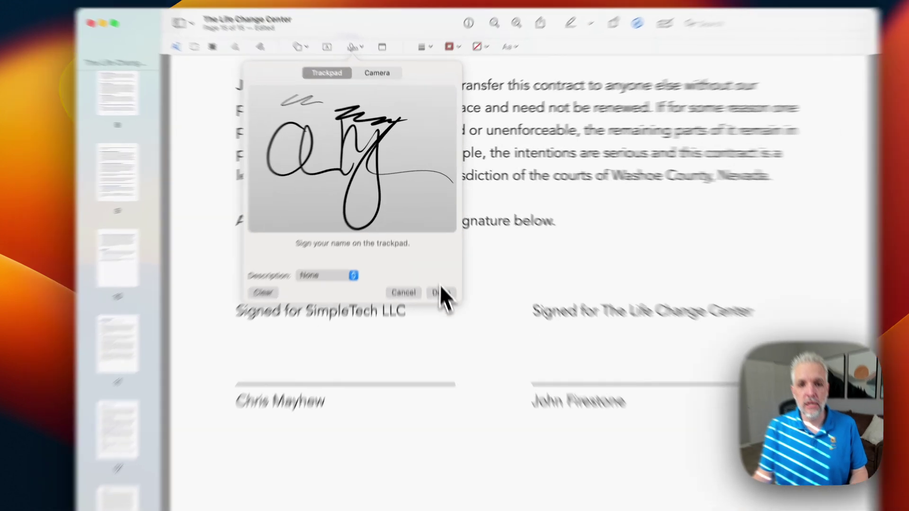
click(429, 248)
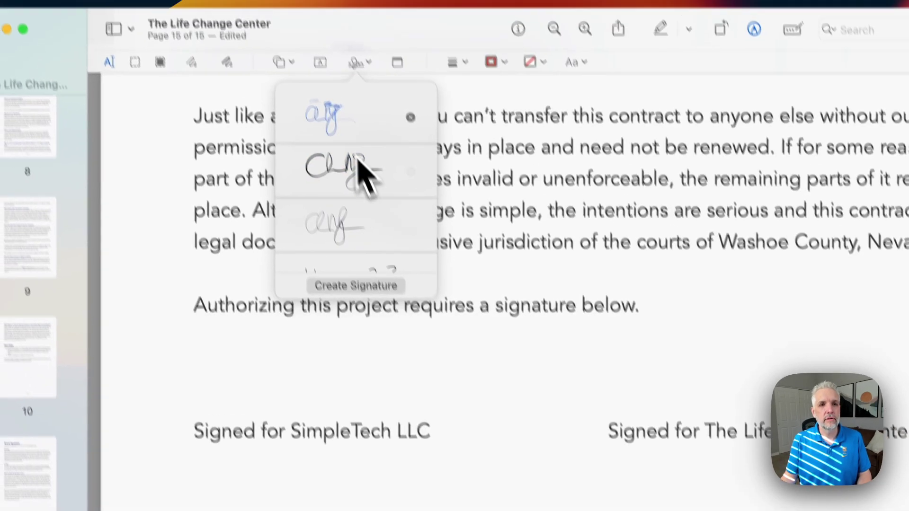
- Insert the new trackpad signature onto the signer's line, then delete it from the page
click(308, 71)
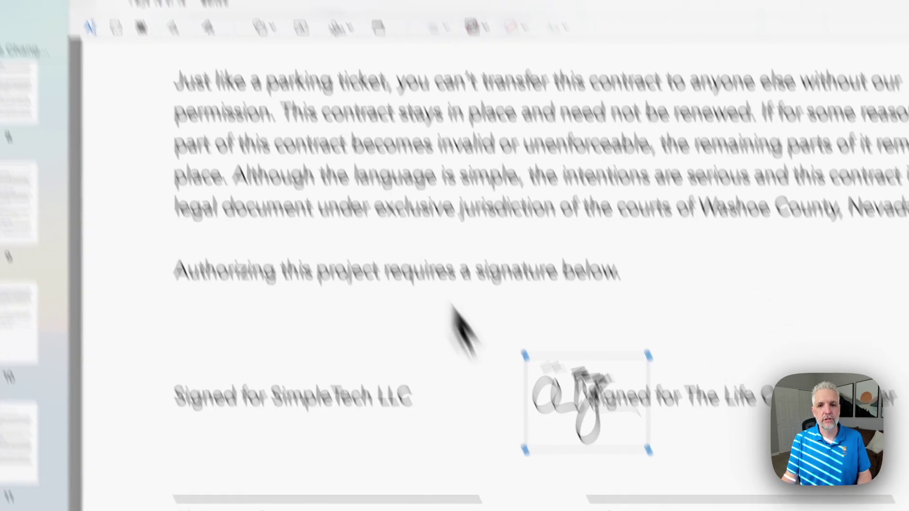
drag(616, 412, 466, 452)
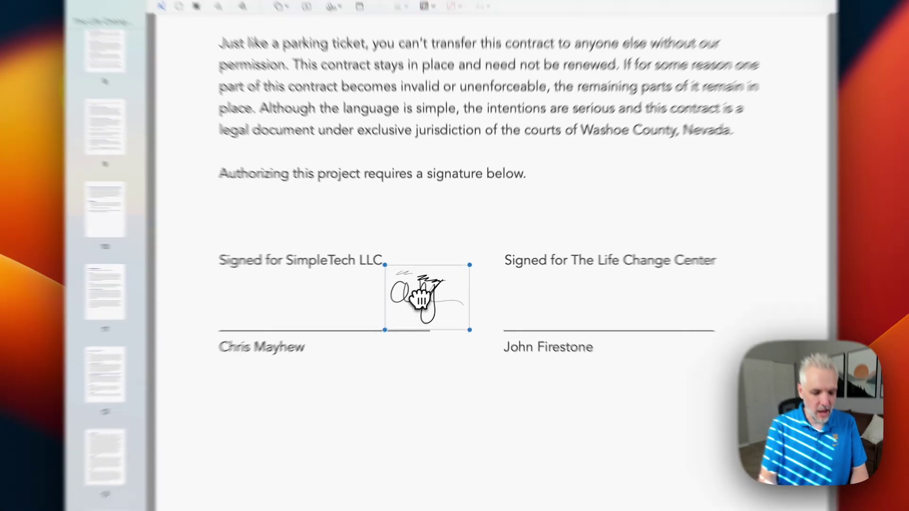
key(BackSpace)
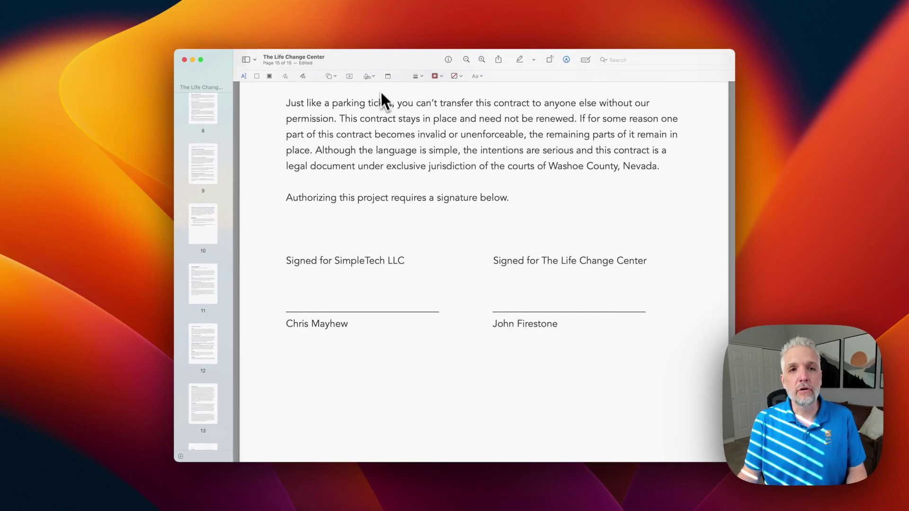
- Remove the trackpad signature from the saved signatures list
click(371, 76)
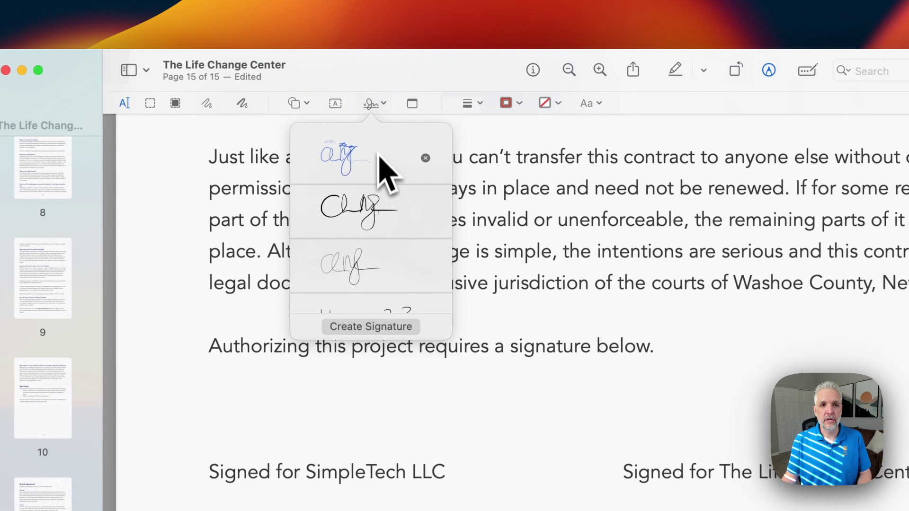
click(425, 158)
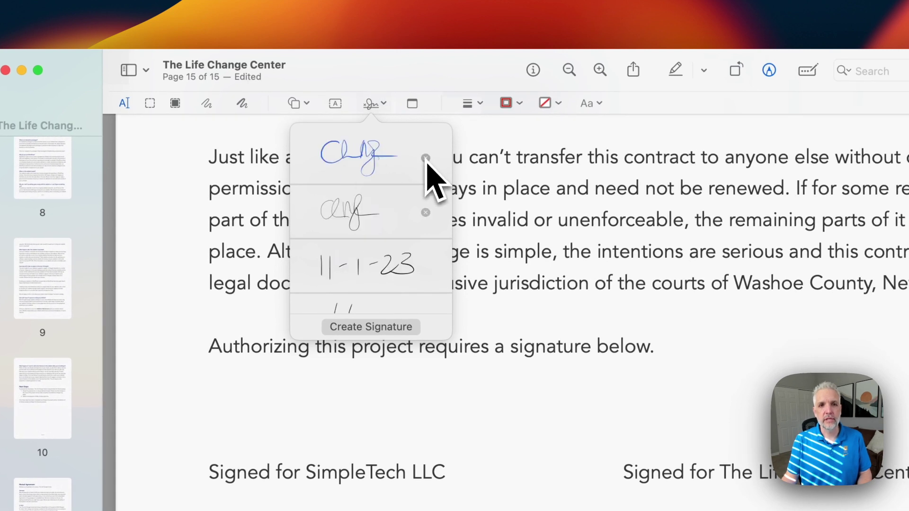
click(436, 94)
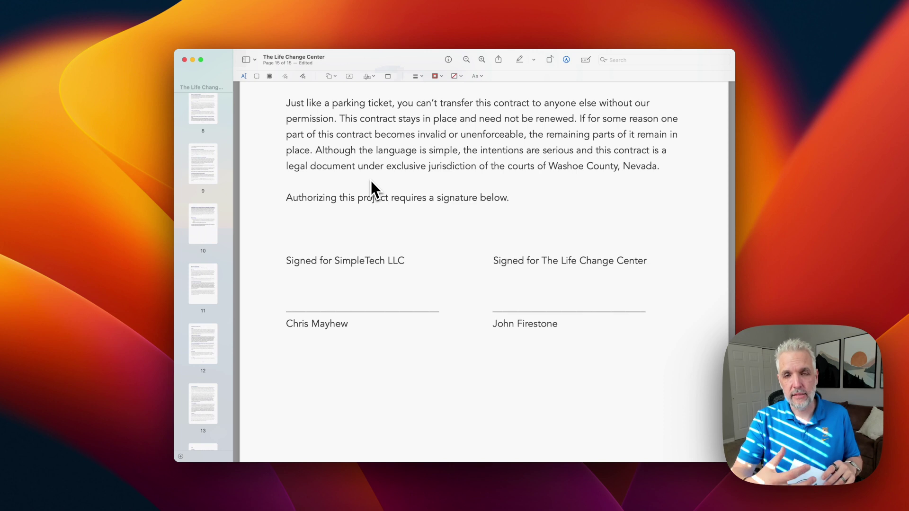
- Browse the saved signatures list and close it without inserting anything
click(369, 76)
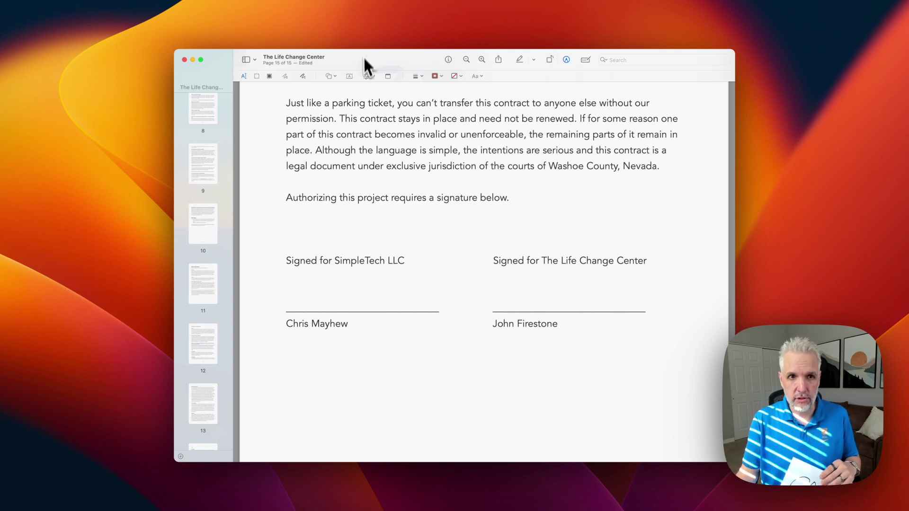
scroll(388, 213, down, 2)
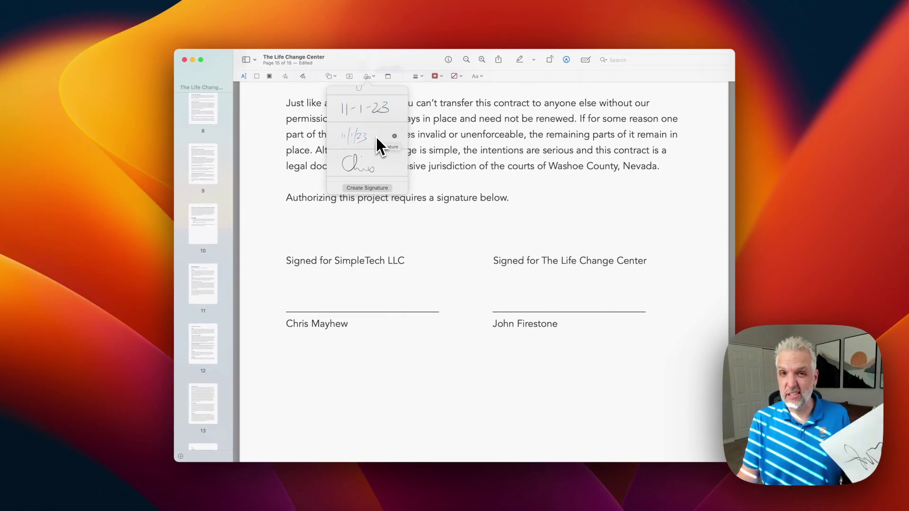
click(426, 165)
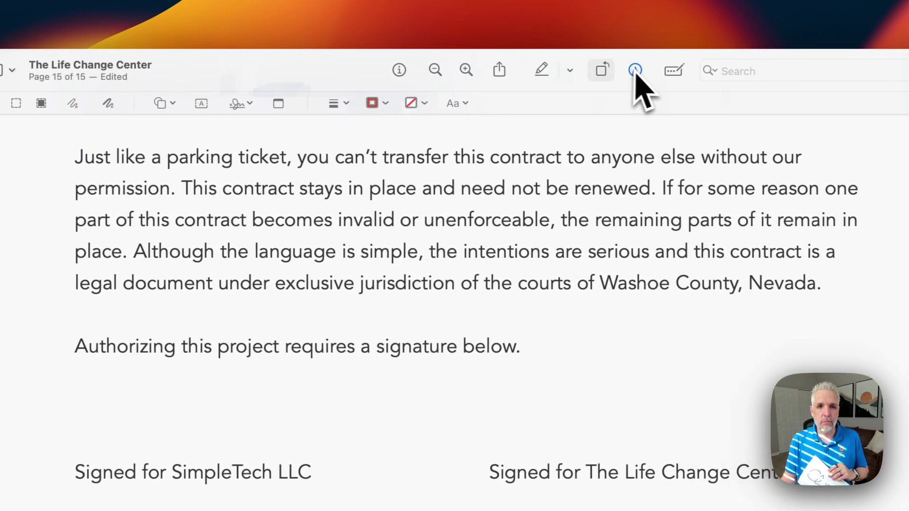
- Create a new signature captured with the camera and save it
click(267, 103)
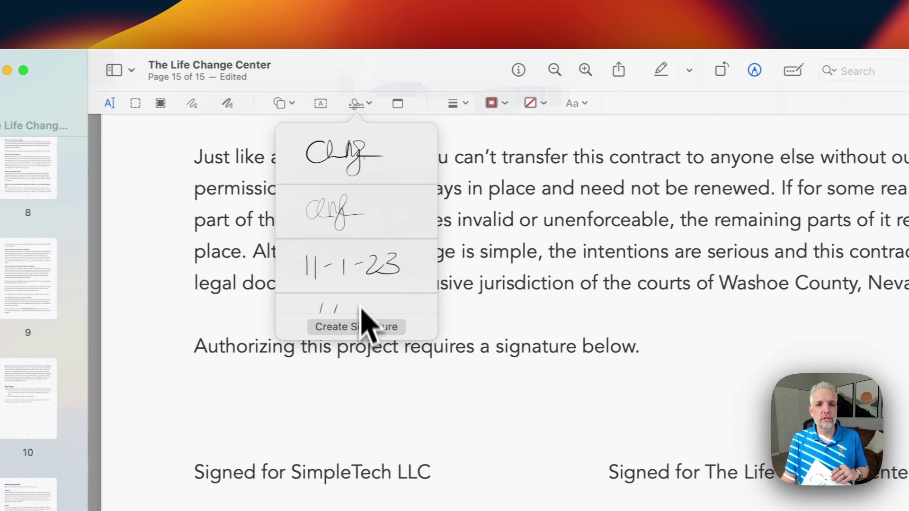
click(367, 325)
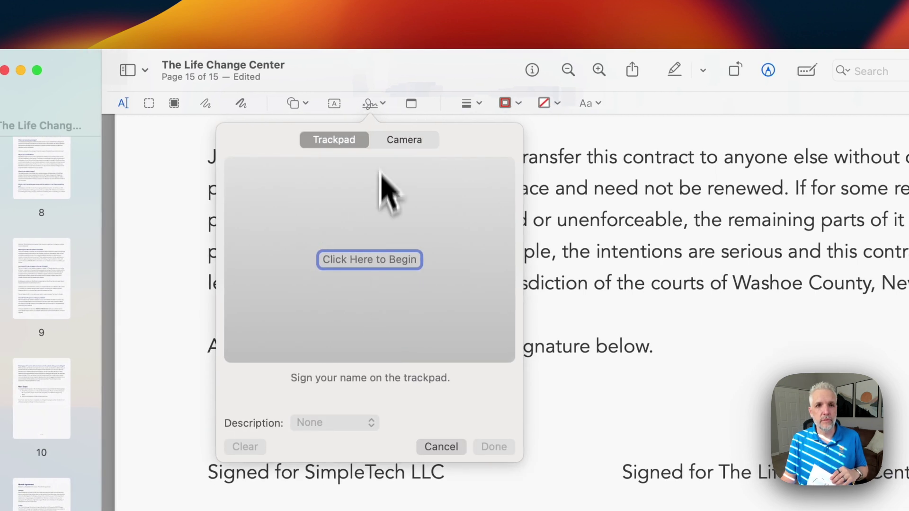
click(395, 142)
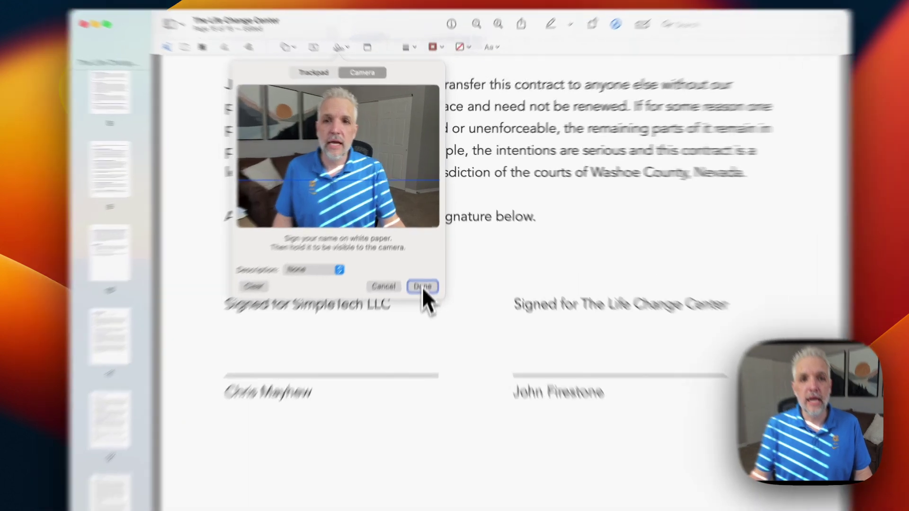
click(426, 248)
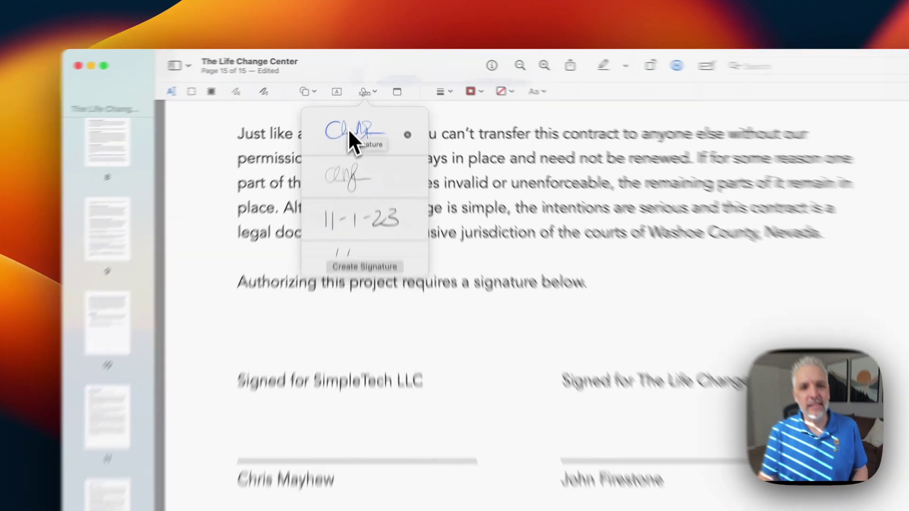
- Place the camera signature under Signed for SimpleTech LLC, then delete it from the page
click(357, 101)
mouse_move(502, 307)
mouse_down()
mouse_move(376, 413)
mouse_move(262, 375)
mouse_move(220, 378)
mouse_move(225, 388)
mouse_up()
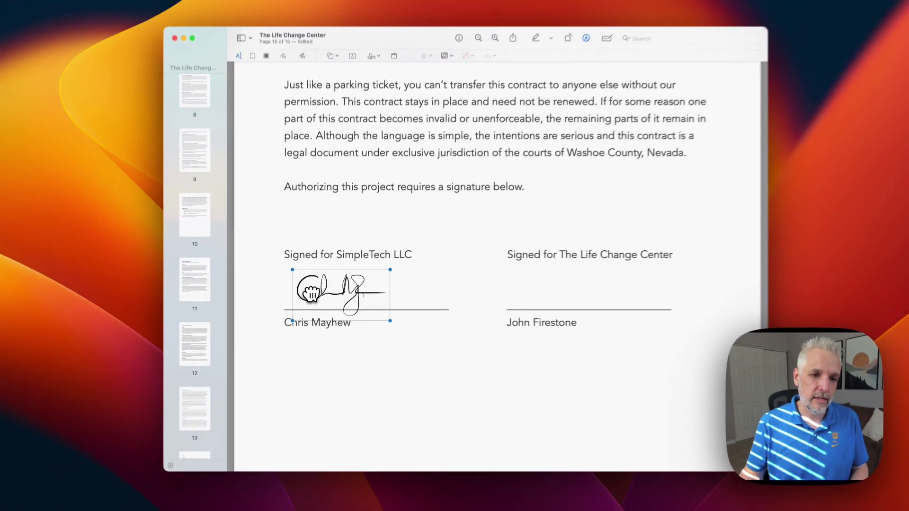
key(Delete)
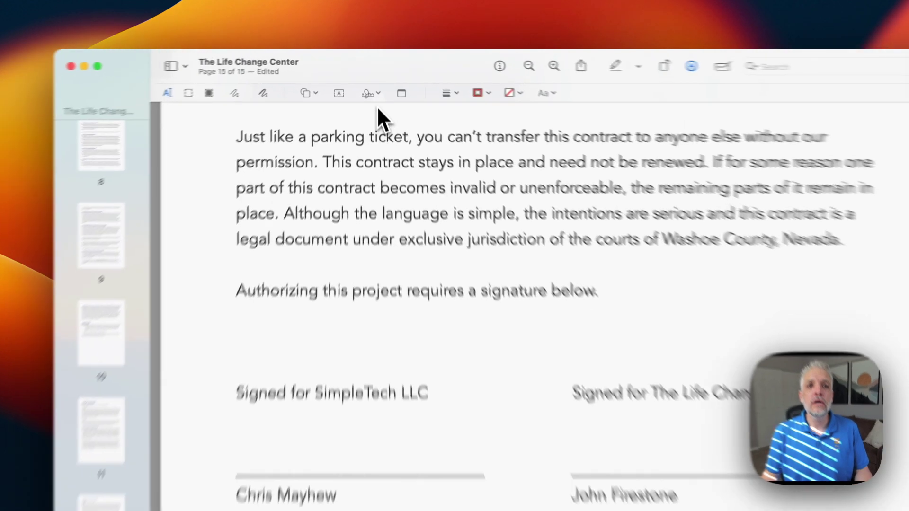
click(367, 77)
- After one cancelled attempt, draw a new signature on the iPhone and save it
click(368, 187)
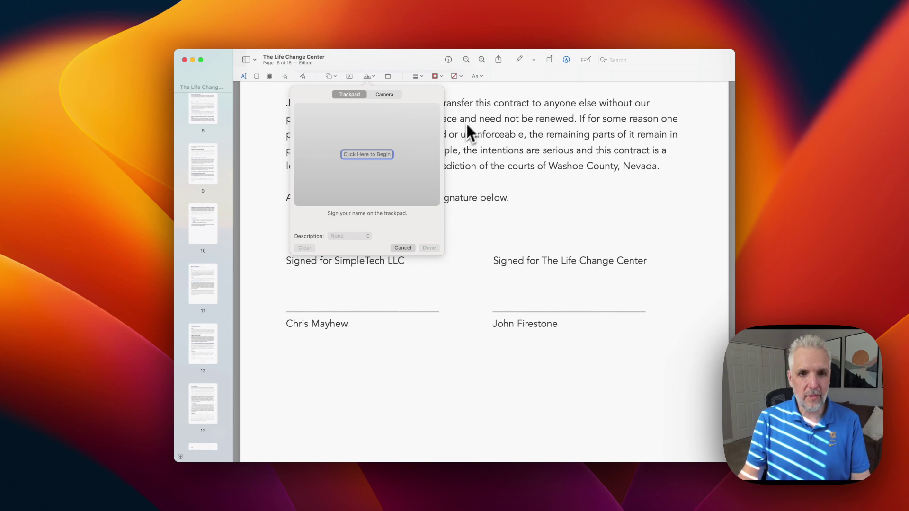
click(403, 247)
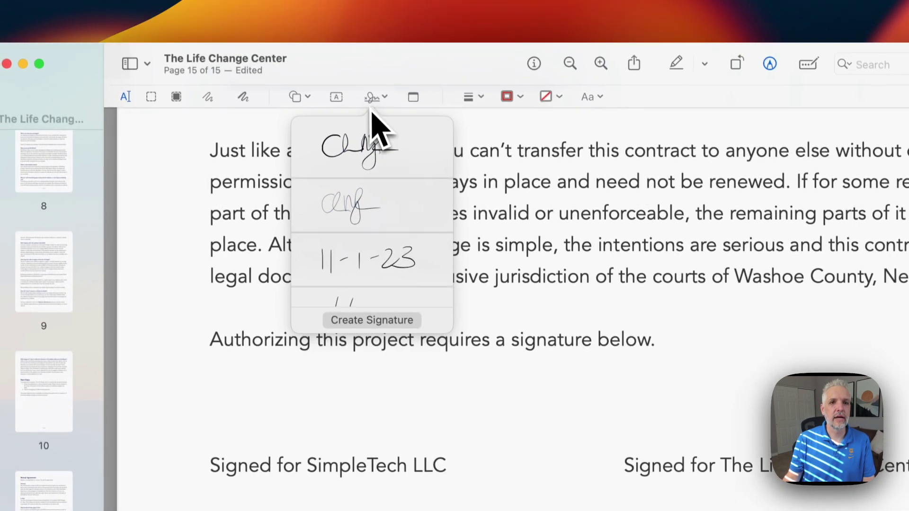
click(362, 257)
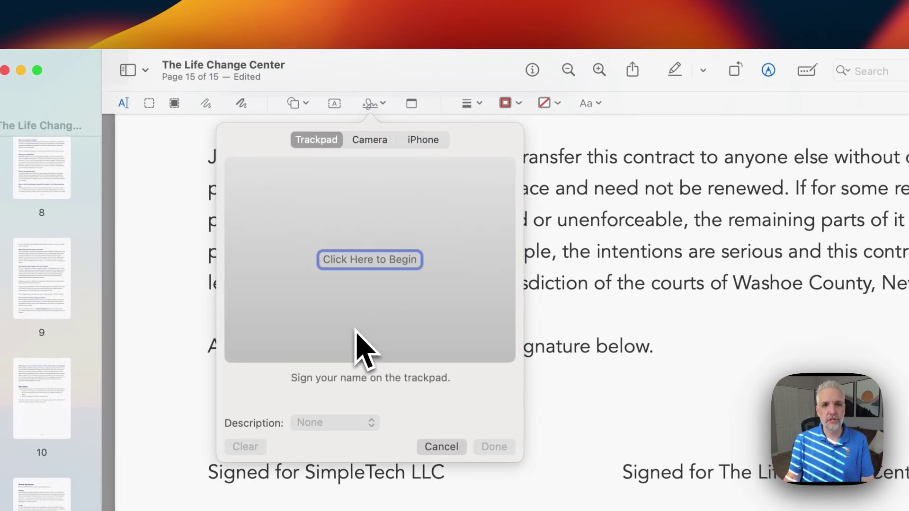
click(420, 142)
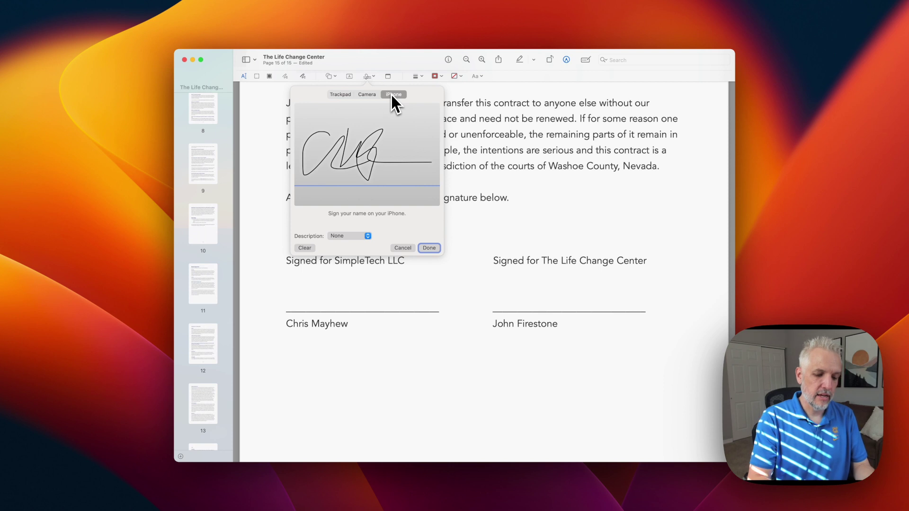
key(Return)
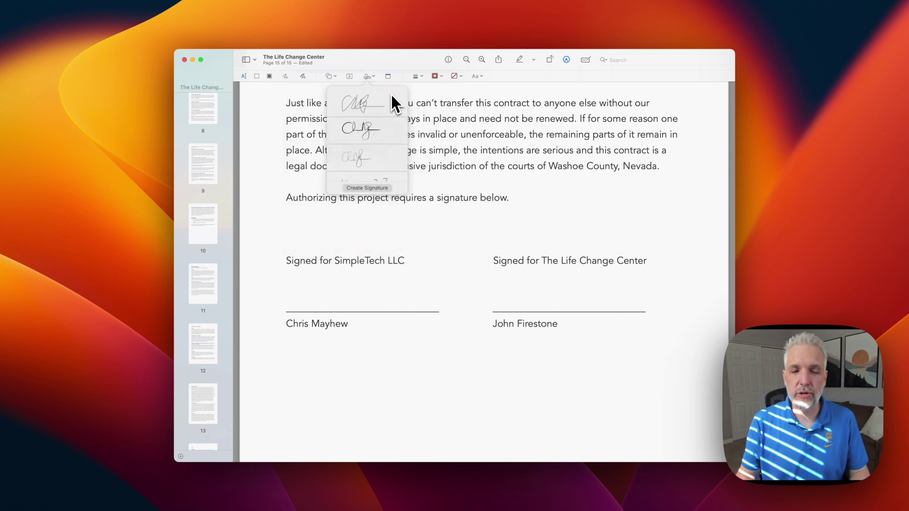
- Place the newest signature above the signer's line, resize it, then delete this attempt
click(382, 101)
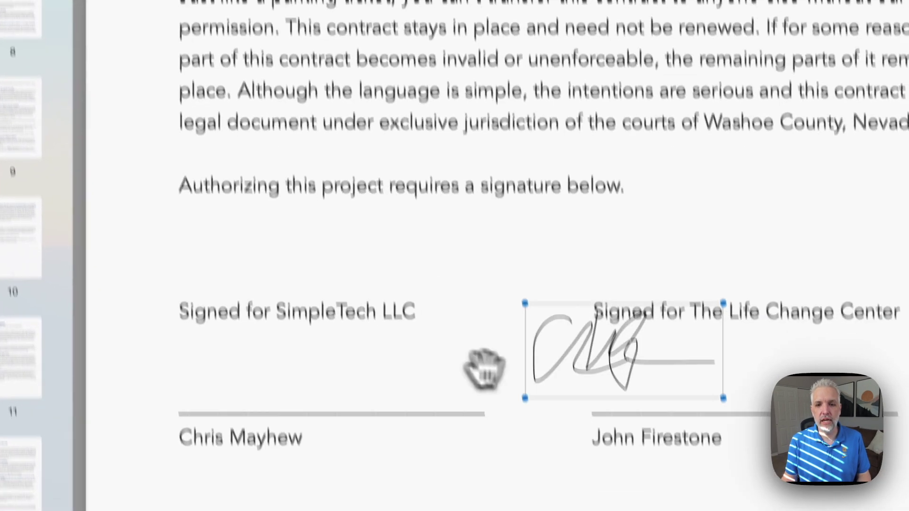
drag(484, 369, 273, 309)
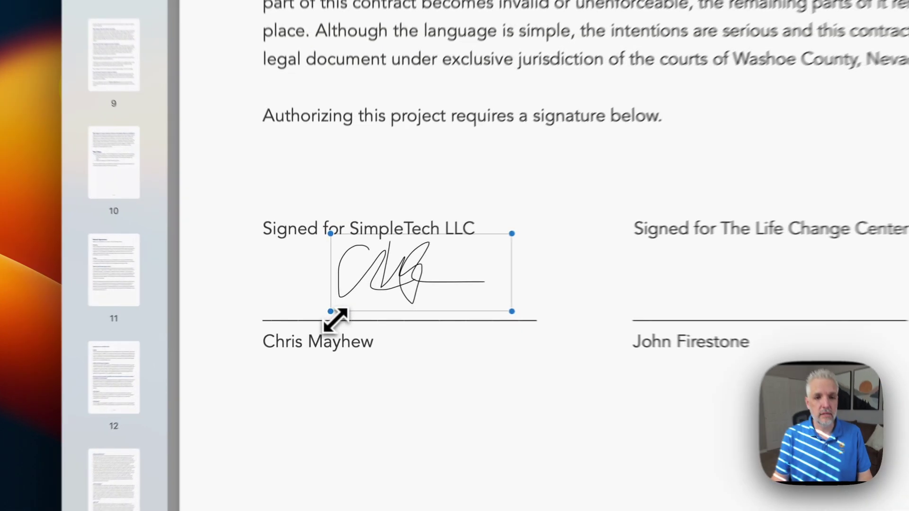
drag(327, 312, 324, 307)
click(328, 271)
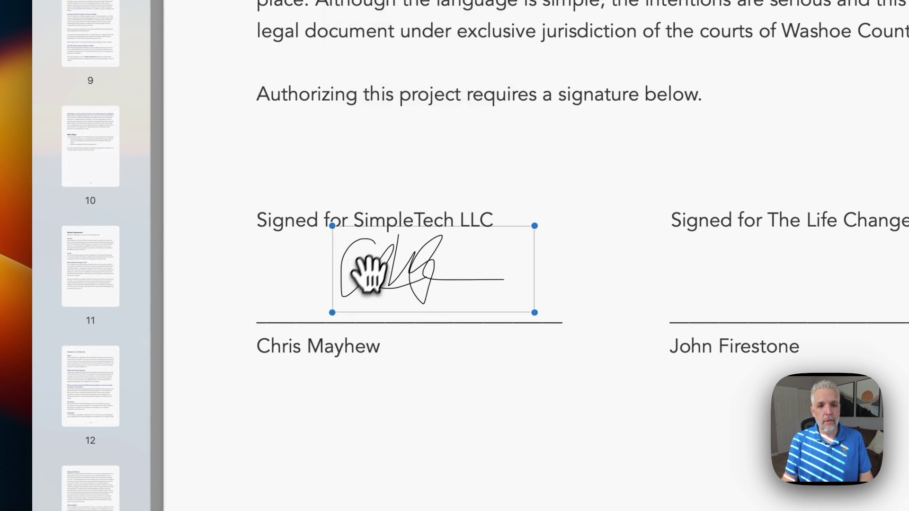
drag(331, 315, 232, 326)
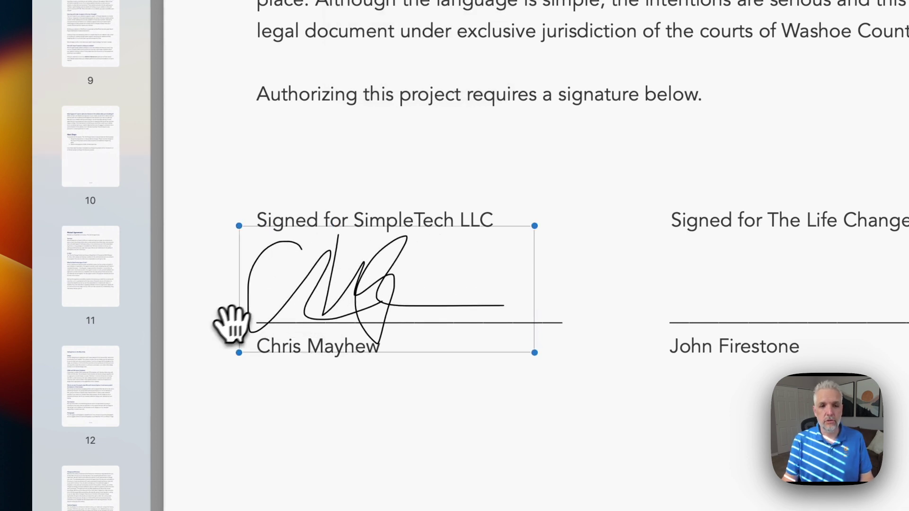
drag(303, 298, 349, 290)
key(Delete)
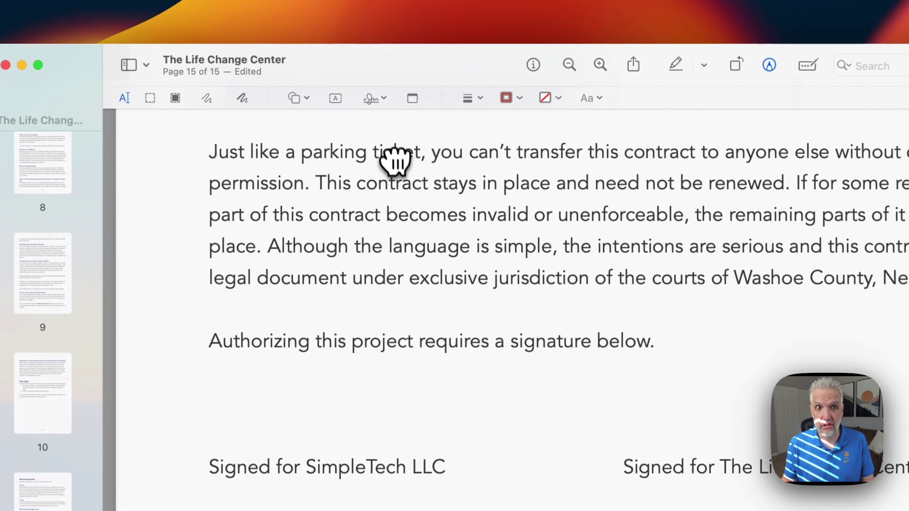
- Insert the second saved signature above the signer's line, enlarged from its corner and raised slightly
click(373, 99)
click(374, 201)
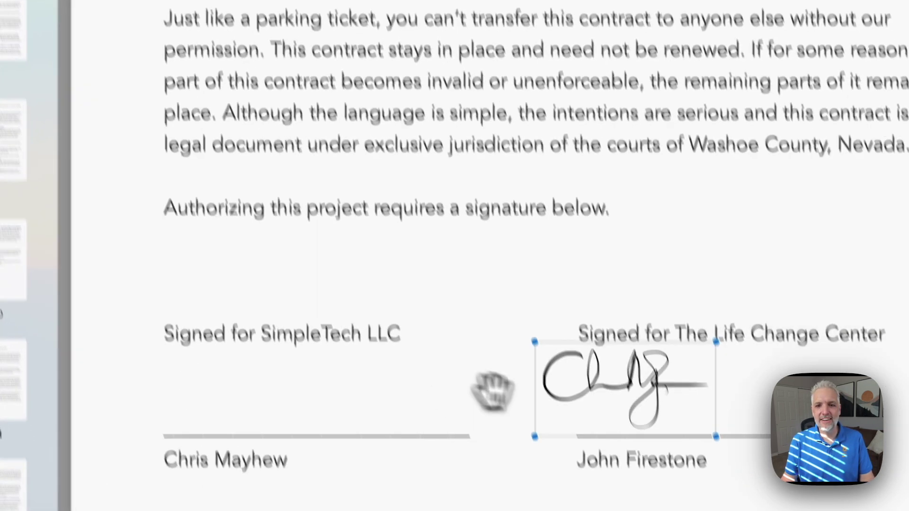
mouse_move(492, 391)
mouse_down()
mouse_move(226, 390)
mouse_move(210, 405)
mouse_up()
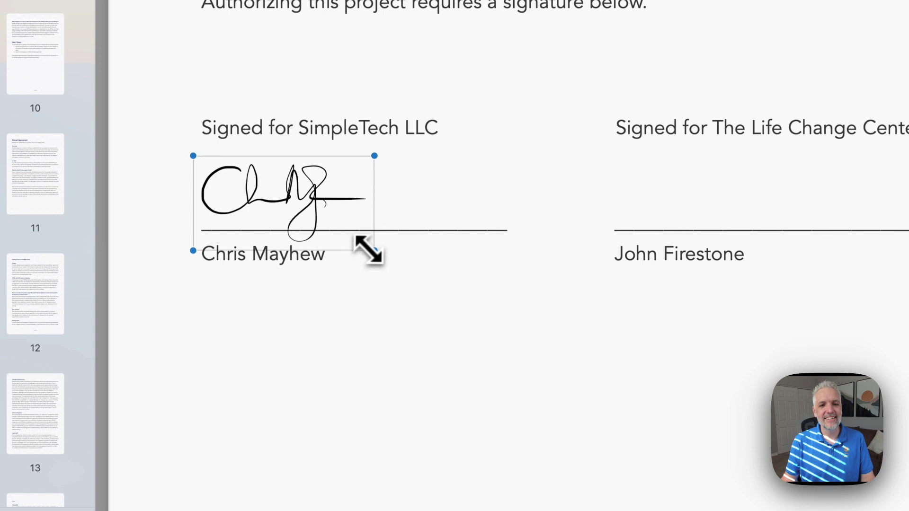
drag(369, 248, 514, 307)
drag(416, 259, 416, 245)
click(424, 325)
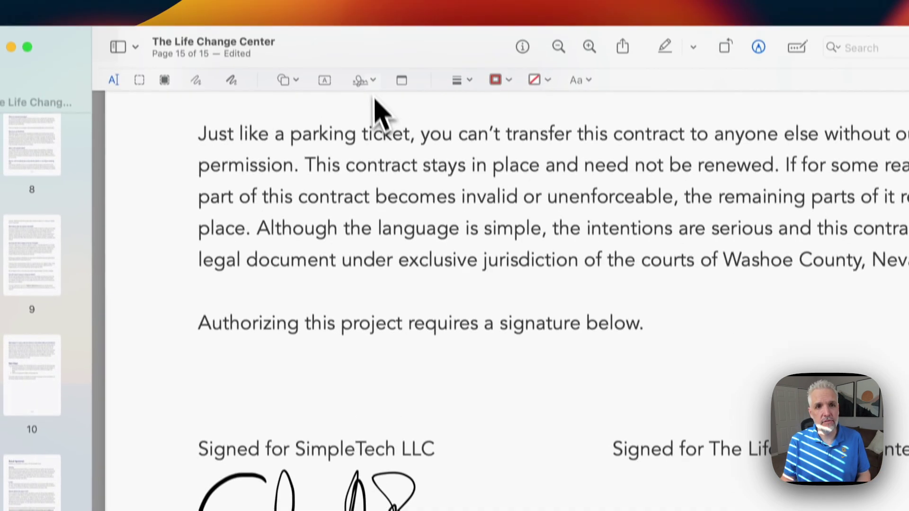
- Place the printed full-name signature under 'Authorizing this project requires a signature below.'
click(368, 81)
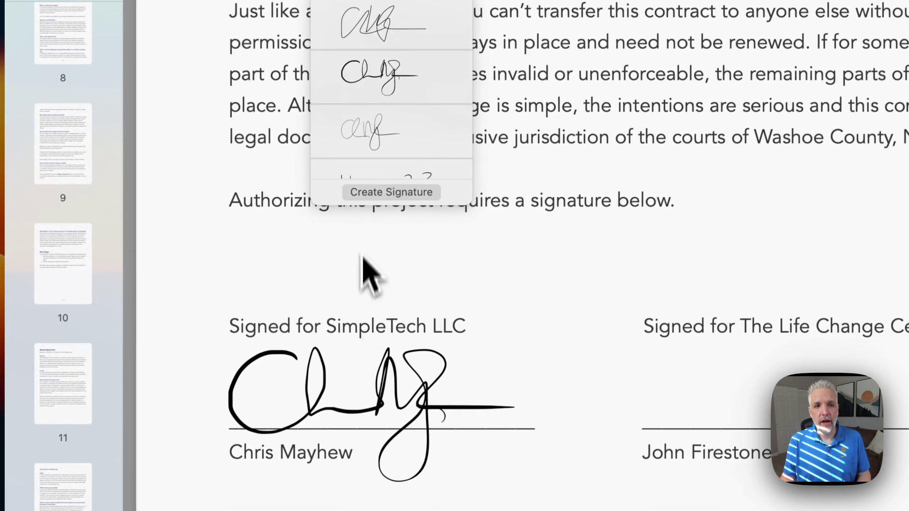
scroll(364, 190, down, 3)
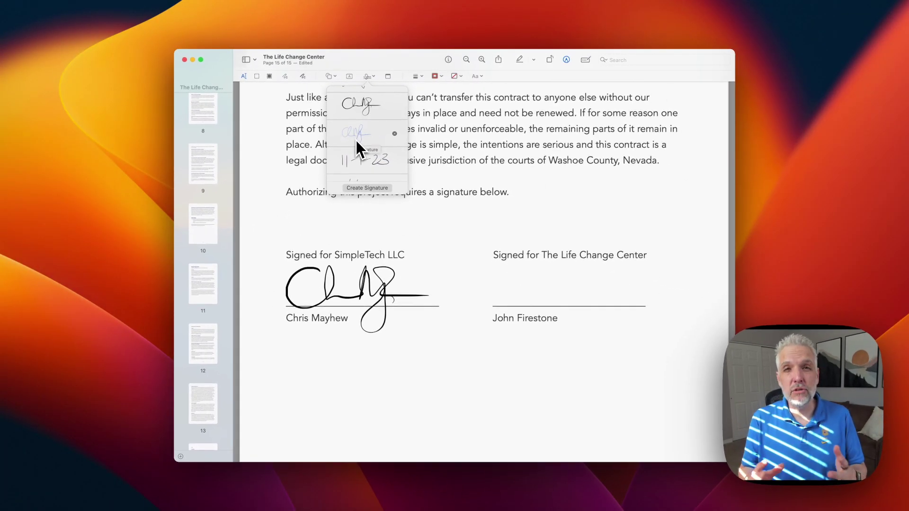
scroll(356, 141, down, 3)
scroll(356, 141, down, 5)
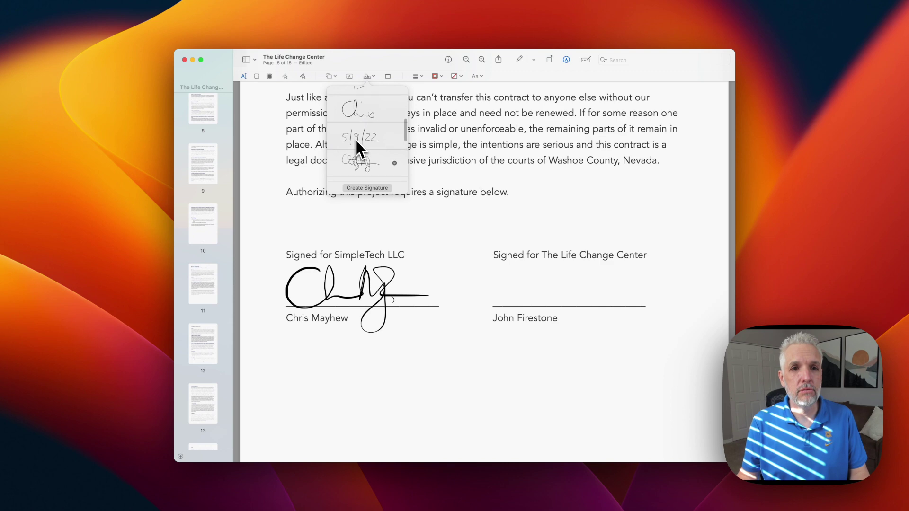
scroll(356, 142, down, 2)
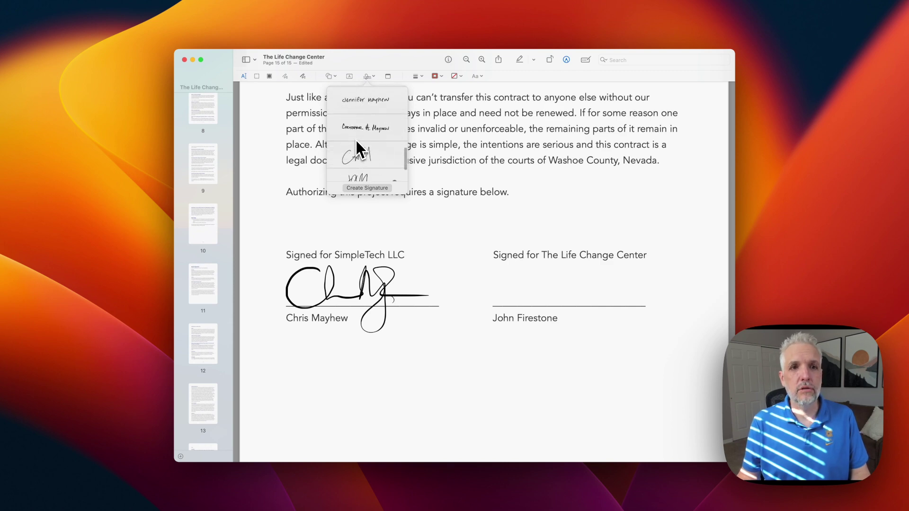
click(357, 148)
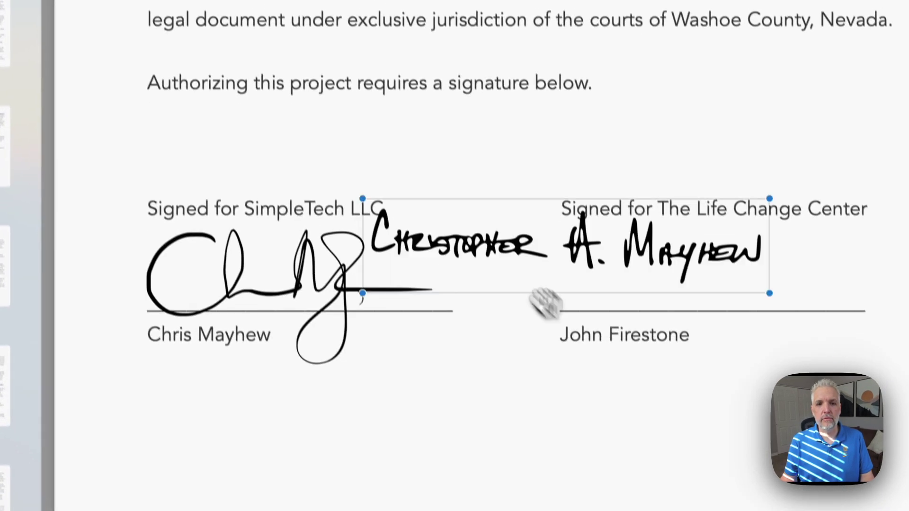
mouse_move(546, 303)
mouse_down()
mouse_move(351, 213)
mouse_move(280, 157)
mouse_up()
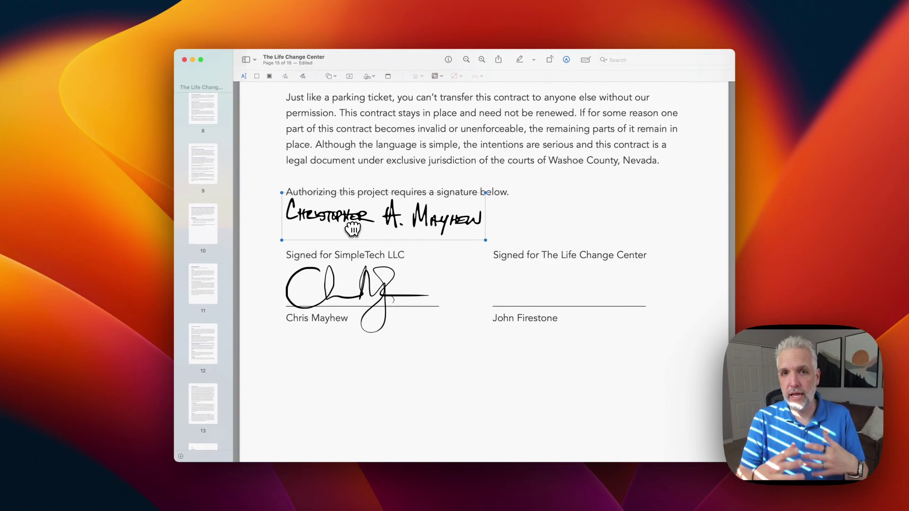
click(354, 287)
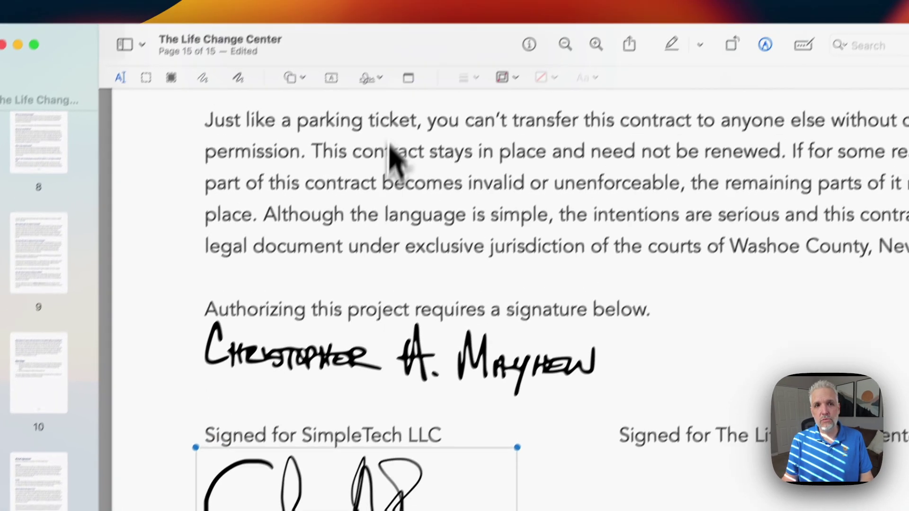
- Delete the newest handwritten signature and the 11-1-23 date entries from the saved signatures
click(339, 77)
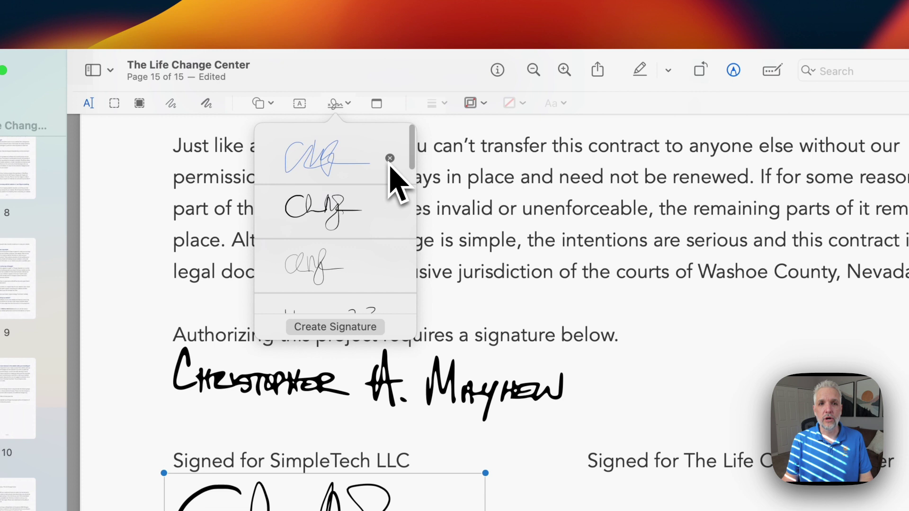
click(390, 160)
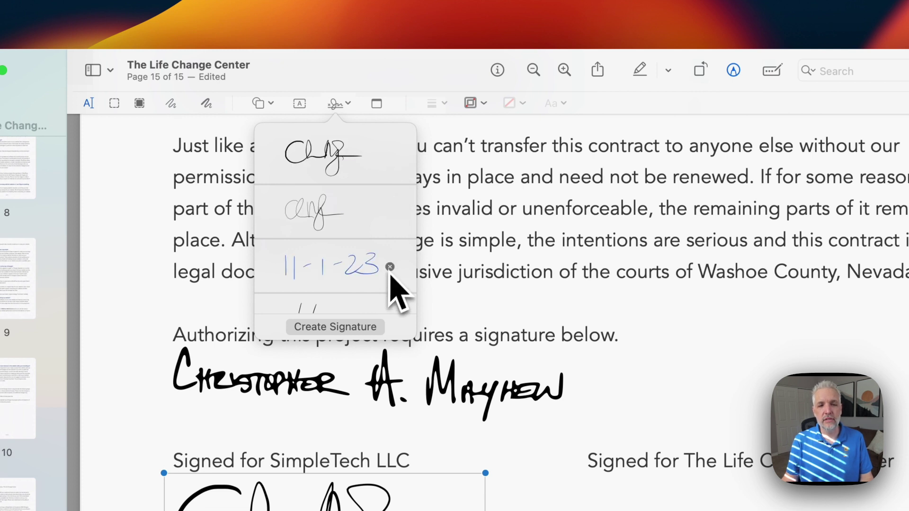
click(390, 267)
click(390, 267)
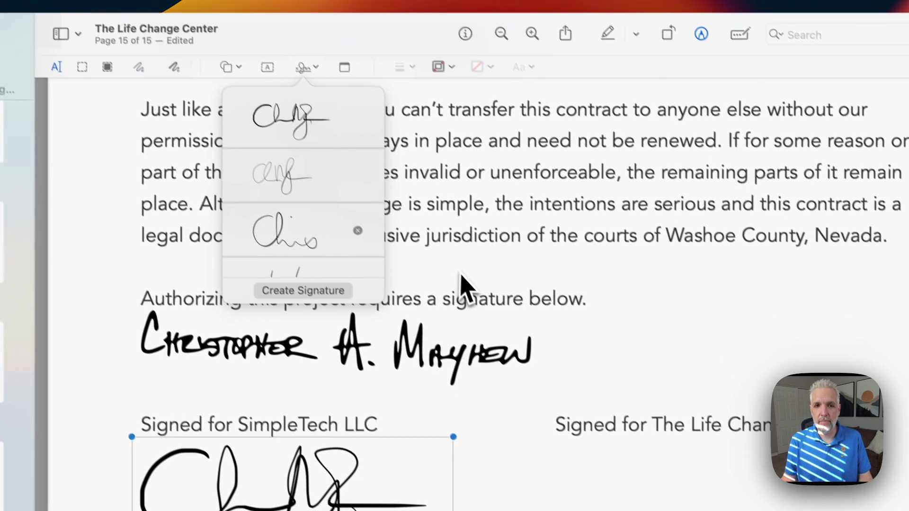
click(496, 314)
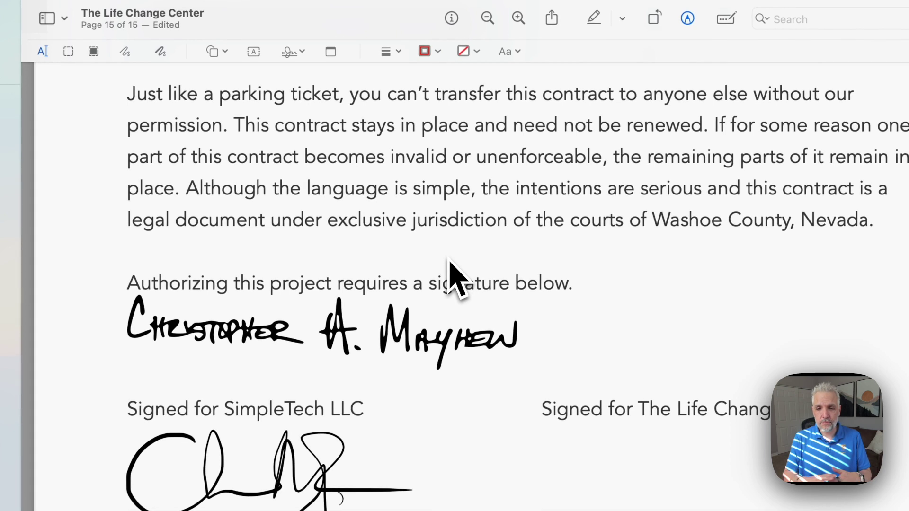